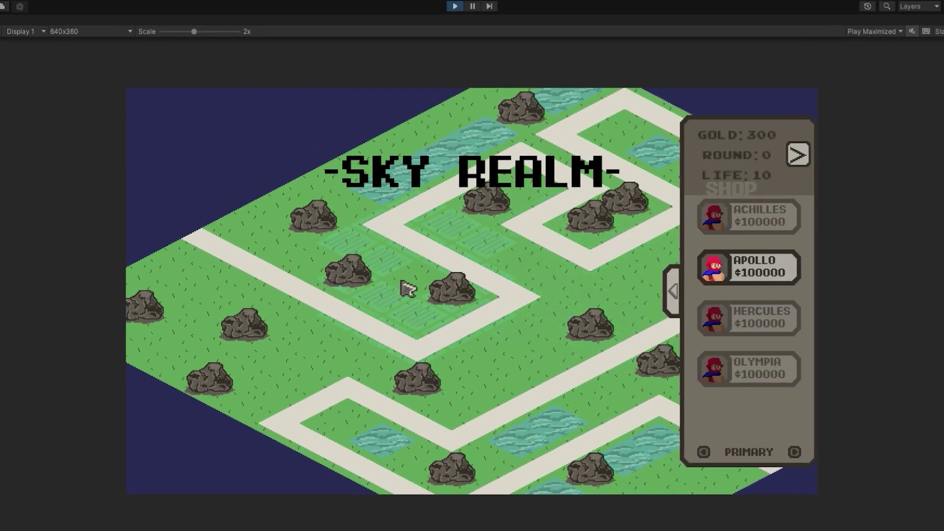
Step: Place the Apollo hero between the two rocks inside the path bend and start the first round
click(416, 279)
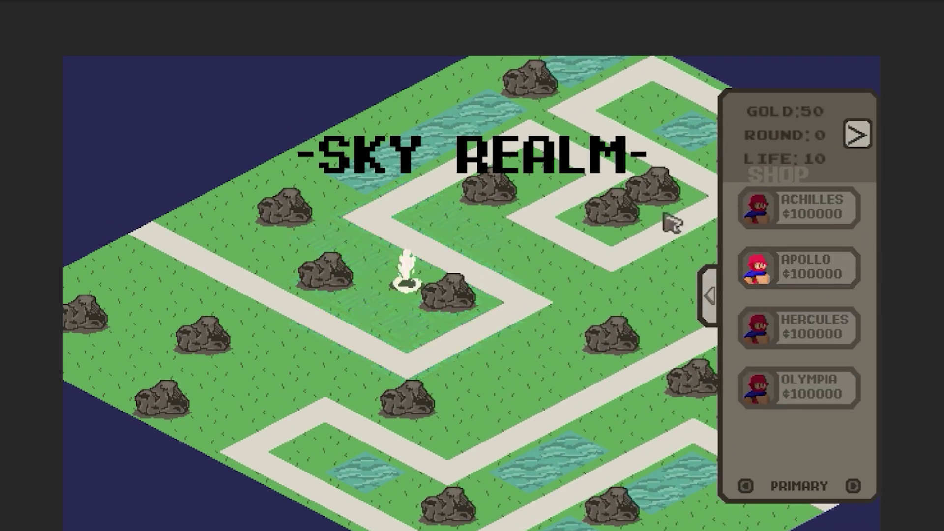
click(866, 139)
click(412, 277)
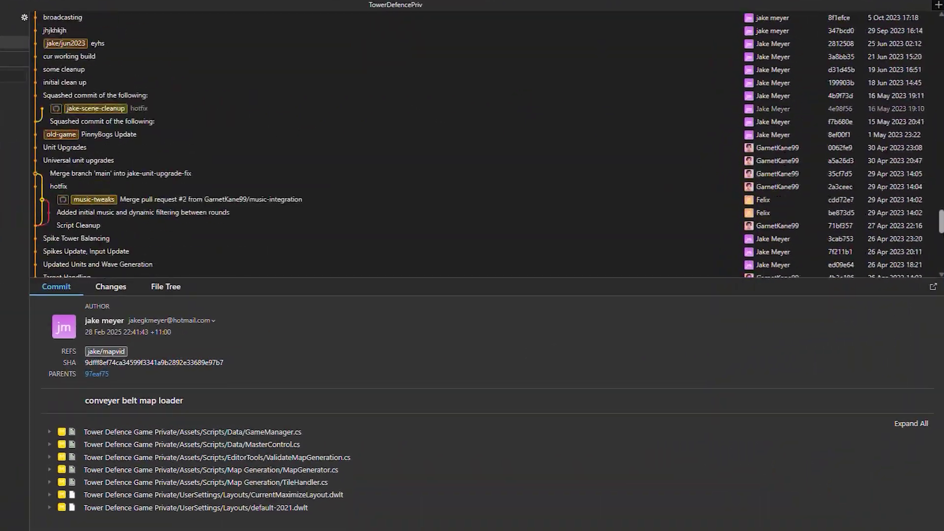
Step: Browse the older commits in the TowerDefencePriv repository history
drag(942, 225, 943, 276)
click(148, 160)
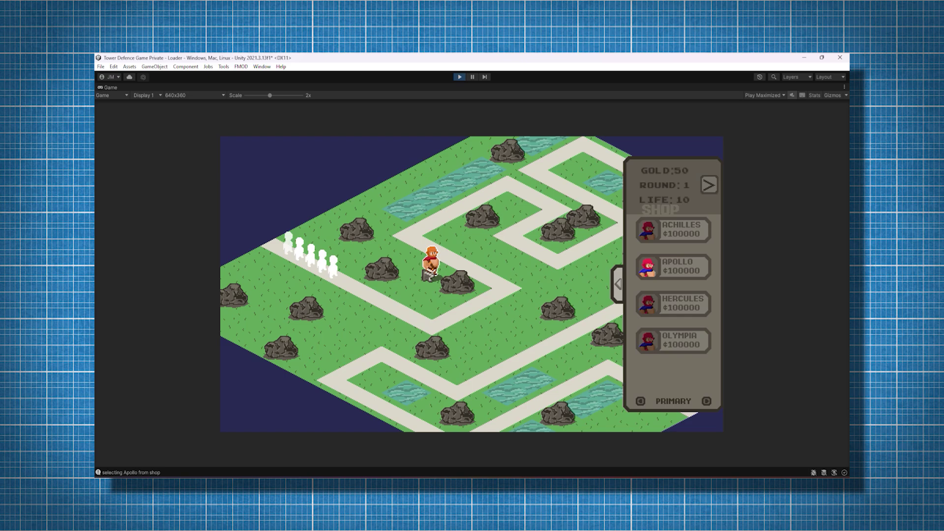
Step: Select the placed Apollo hero in the running tower defence game
click(425, 272)
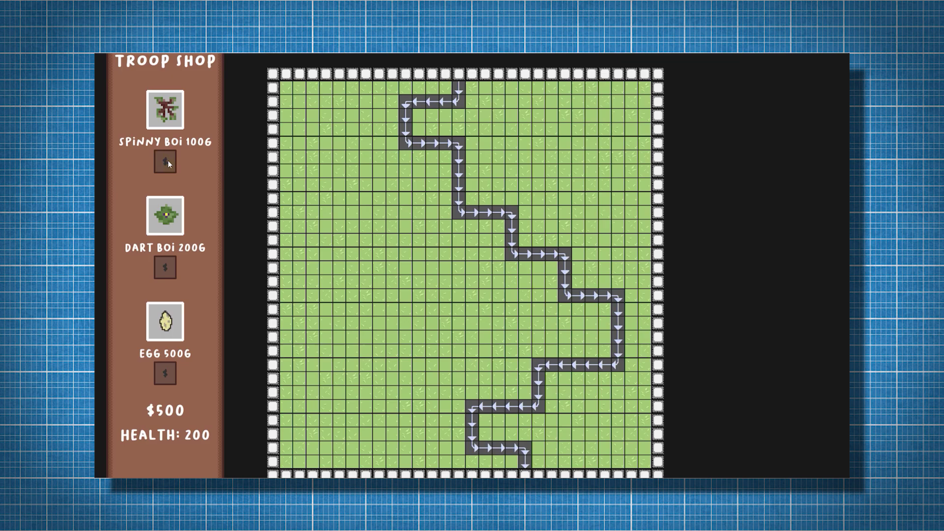
Step: Place a Spinny Boi tower on the grass near the first bend of the path
click(445, 131)
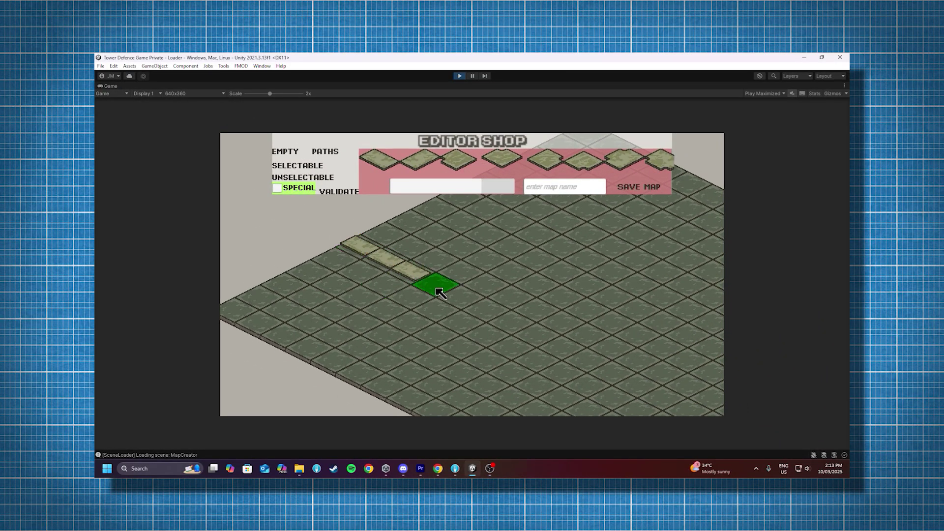
Step: Extend the straight diagonal row of path tiles across the map towards its lower-right edge
click(436, 289)
middle_drag(428, 296, 367, 278)
middle_drag(465, 317, 435, 303)
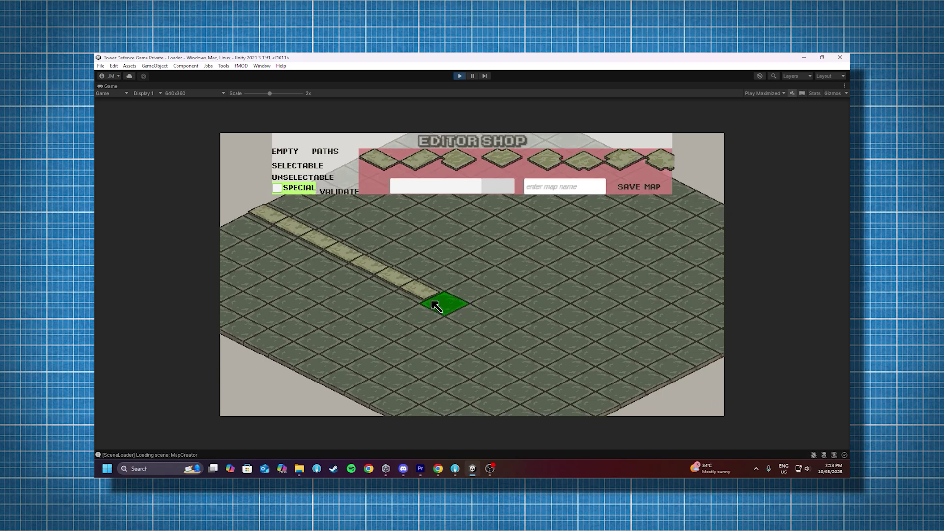
click(439, 304)
click(472, 318)
click(496, 330)
click(521, 343)
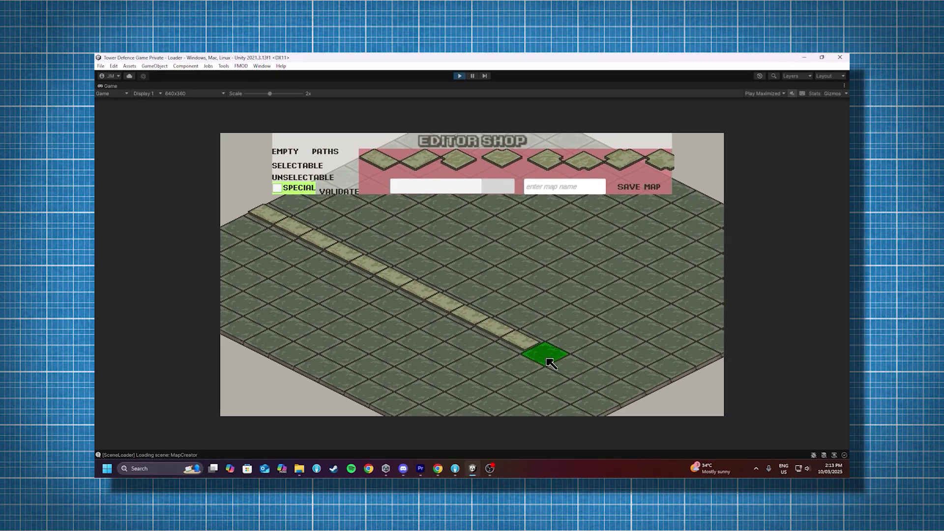
click(621, 390)
middle_drag(474, 346, 543, 361)
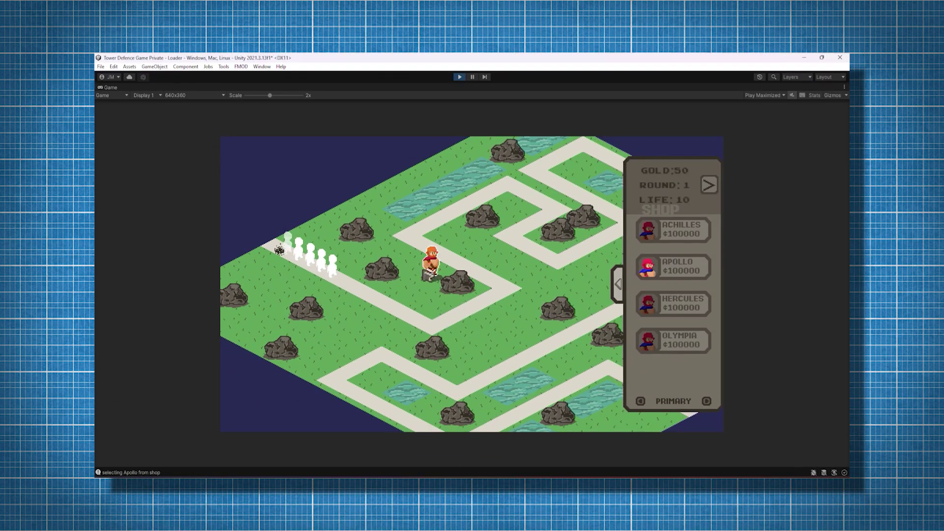
Step: Select the placed Apollo hero and watch his range as the enemy waves move along the path
click(426, 270)
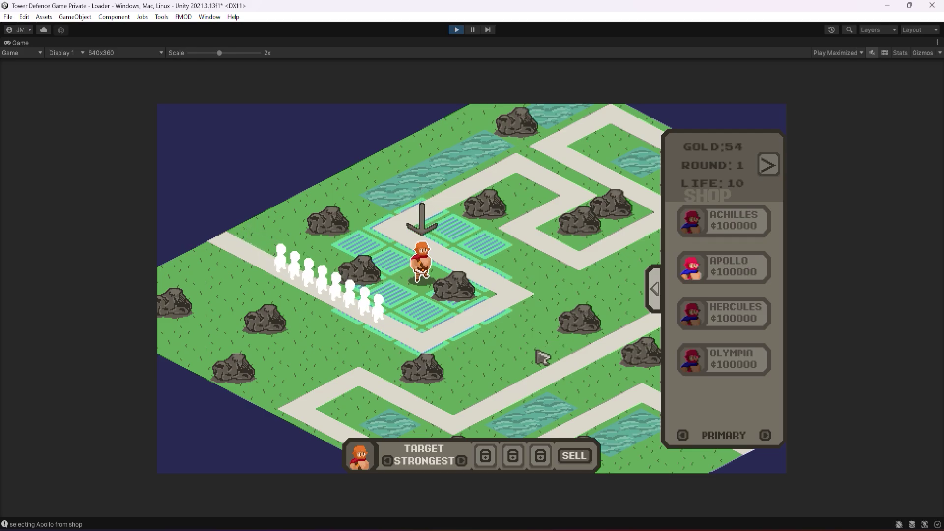
drag(529, 351, 499, 351)
middle_drag(540, 365, 516, 372)
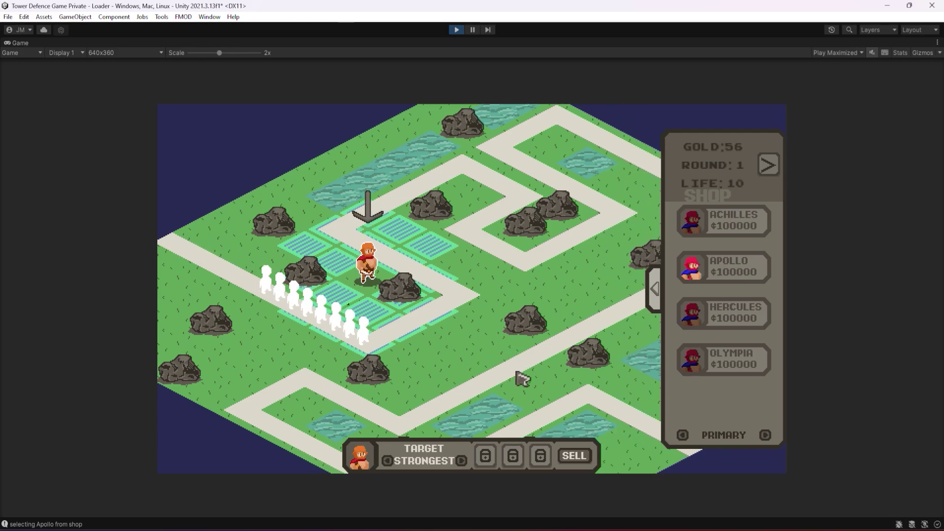
middle_drag(515, 339, 494, 361)
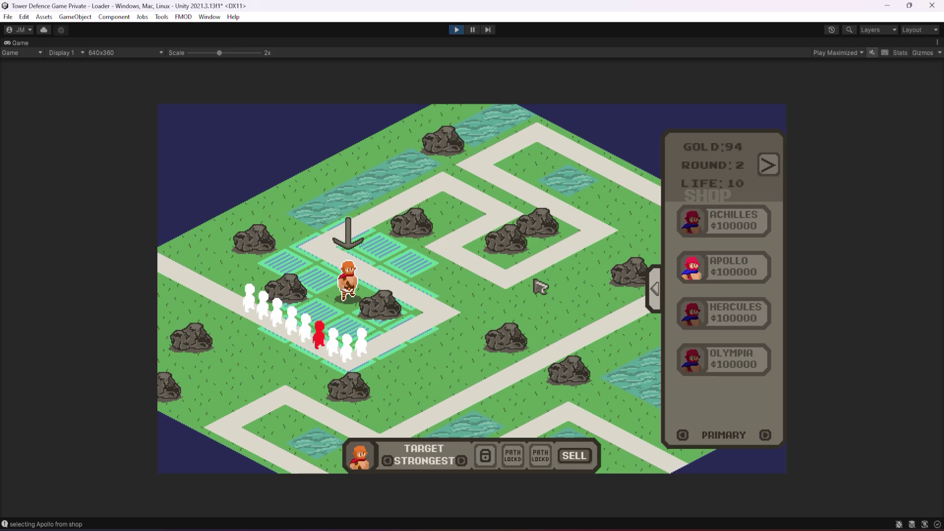
drag(452, 359, 524, 366)
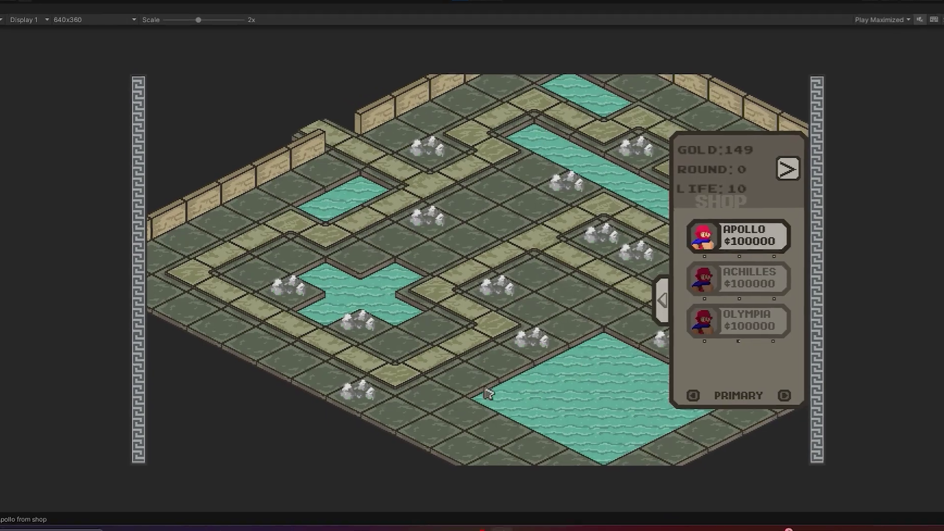
Step: Place Apollo on the tile beside the large pool's left corner and select him
click(497, 365)
drag(497, 365, 453, 353)
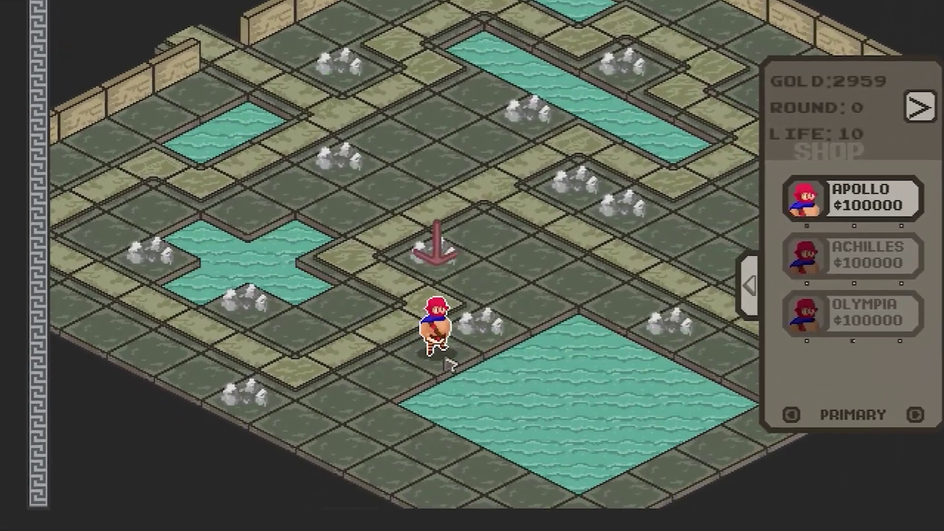
click(444, 359)
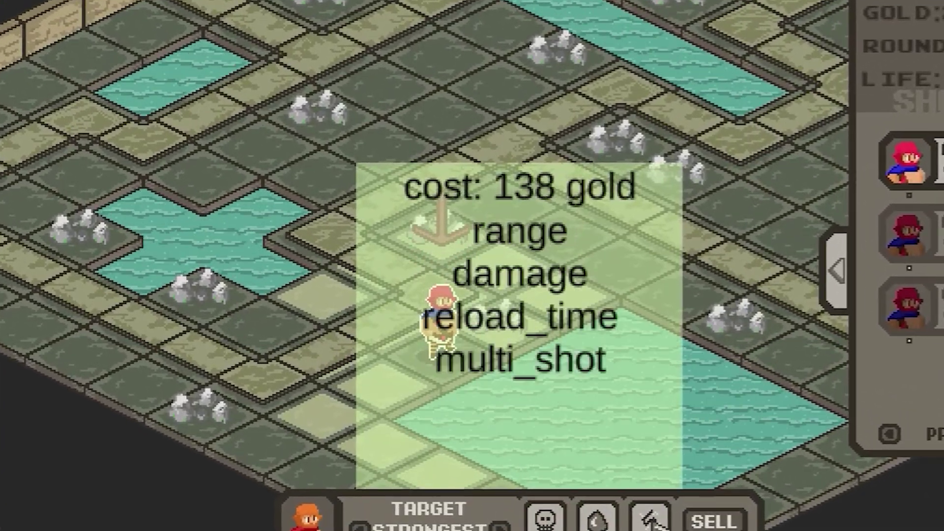
Step: Buy Apollo's 138-gold range, damage, reload time and multi-shot upgrade, and the 388-gold range, vision and damage upgrade after it
click(602, 485)
click(666, 527)
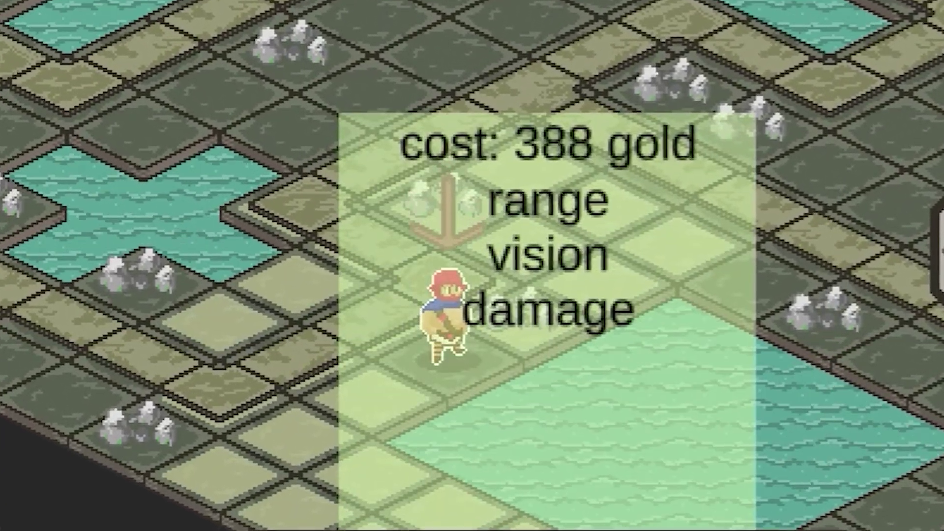
click(666, 527)
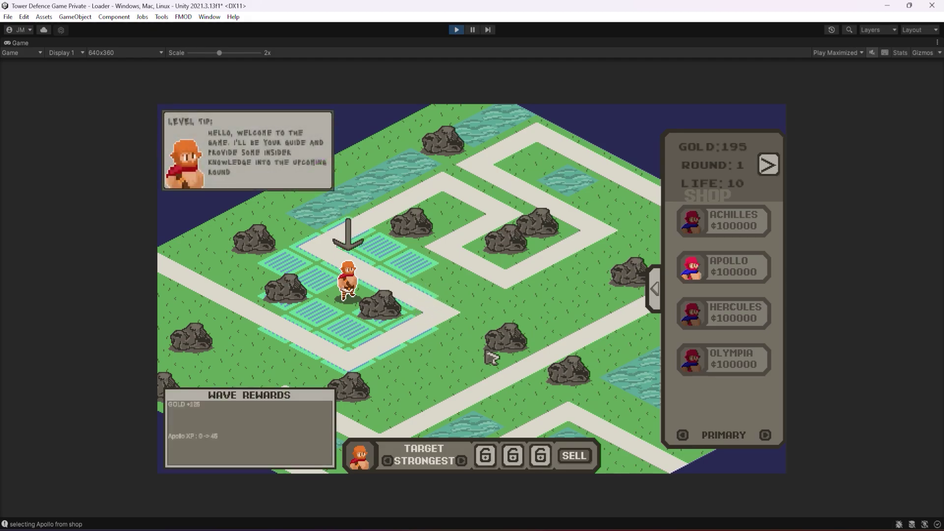
Step: Unlock Apollo's first upgrade path for 40 XP and buy its reload time and shot speed upgrade
mouse_move(484, 470)
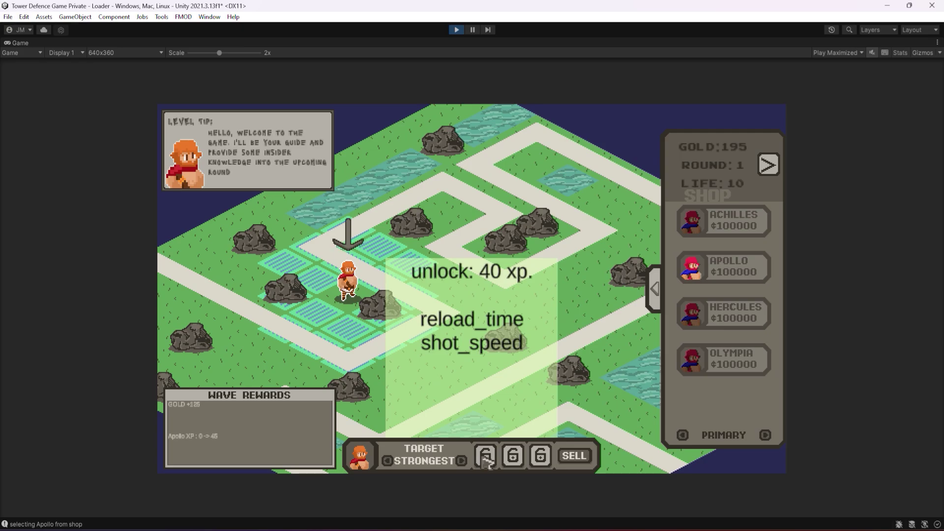
click(486, 460)
click(486, 460)
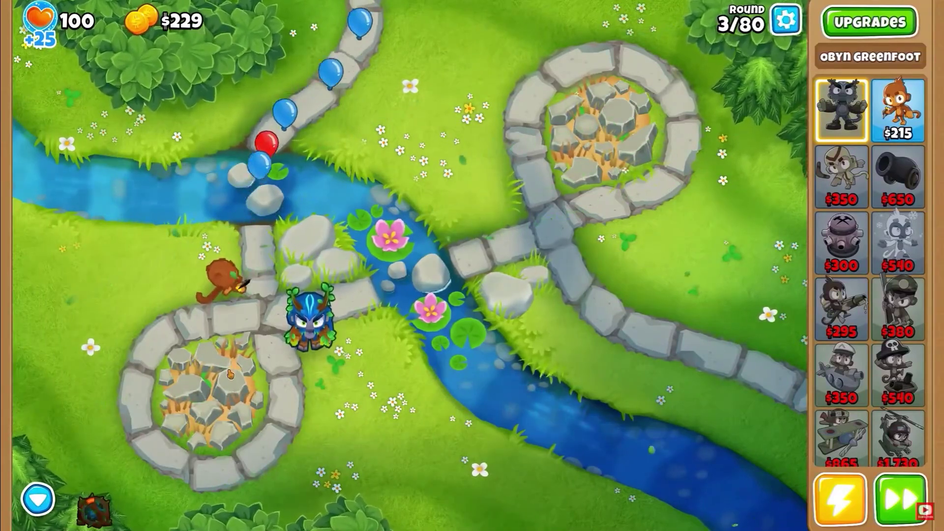
click(230, 395)
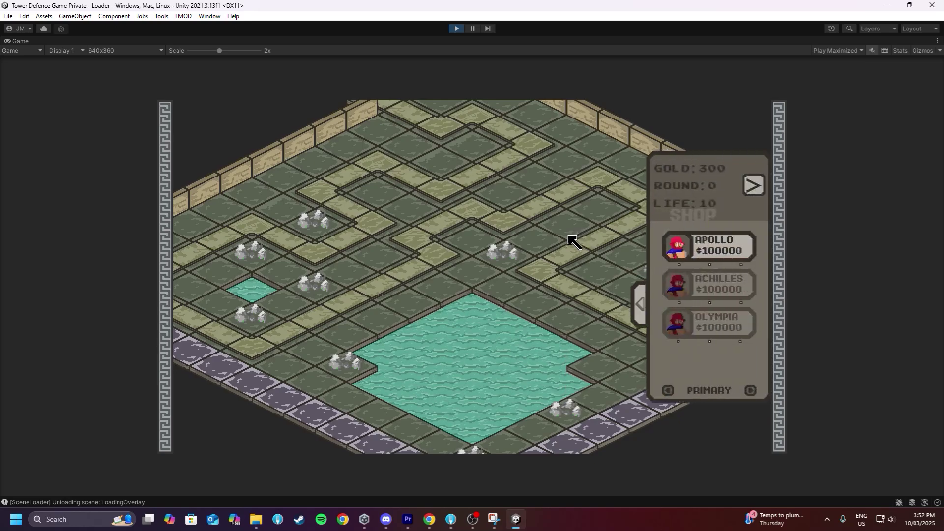
Step: Examine the level layout from the path section down through the adjoining walled sections with purple tiles and pools
drag(517, 276, 541, 312)
key(s)
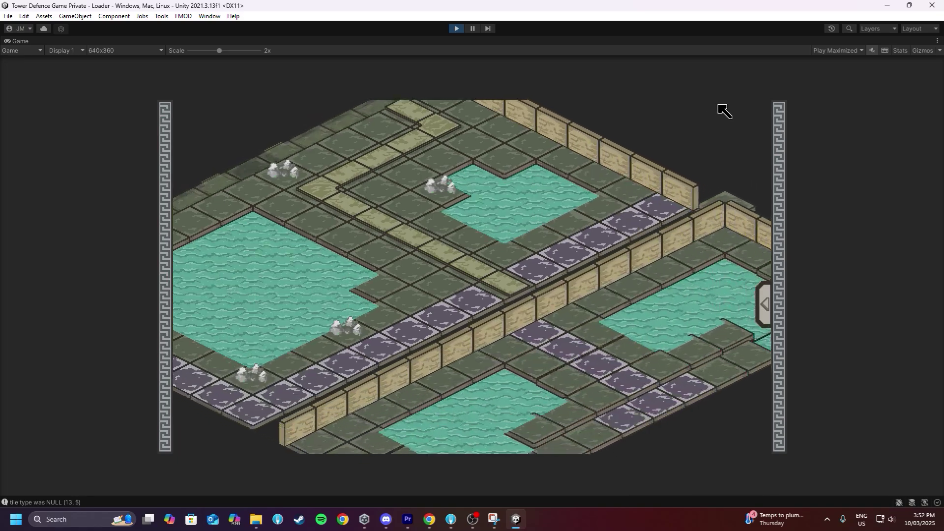
key(s)
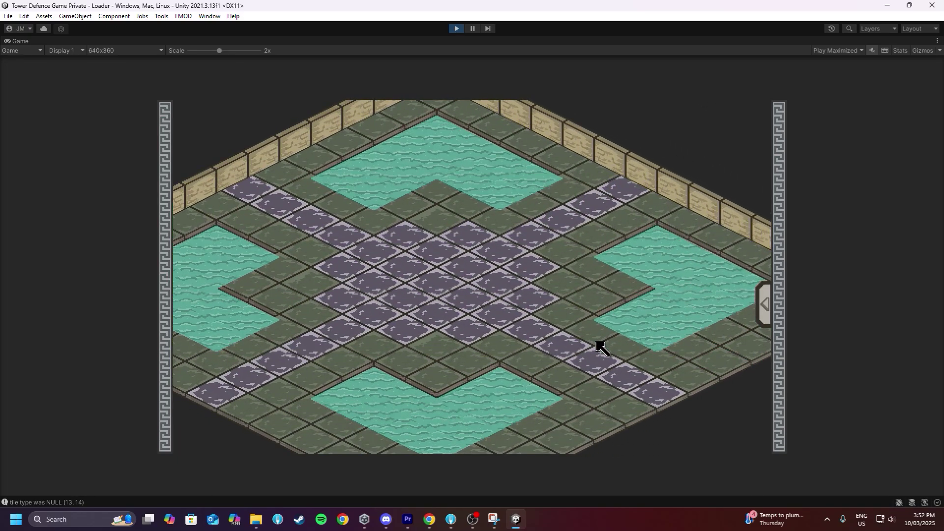
drag(604, 308, 618, 240)
drag(540, 221, 694, 242)
drag(605, 193, 636, 200)
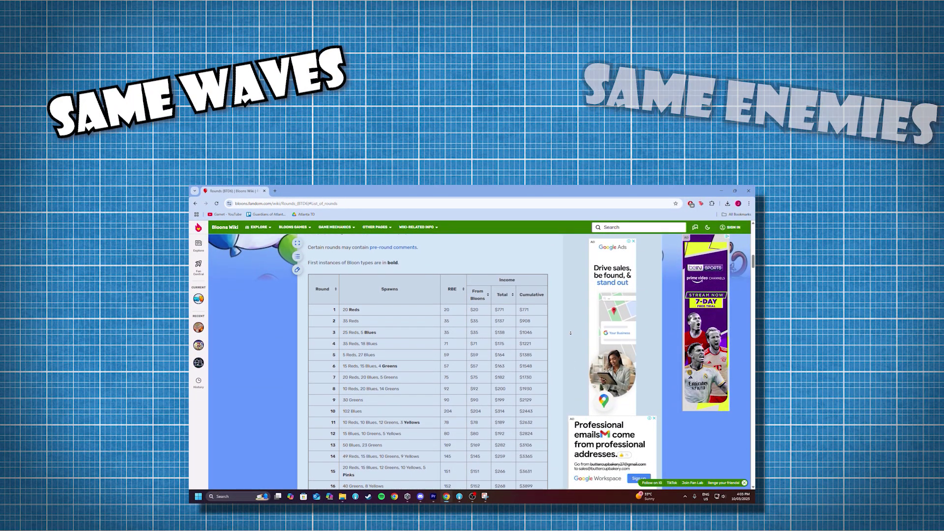
Step: Switch to the browser and read through the BTD6 list of rounds on the Bloons Wiki
scroll(570, 333, down, 3)
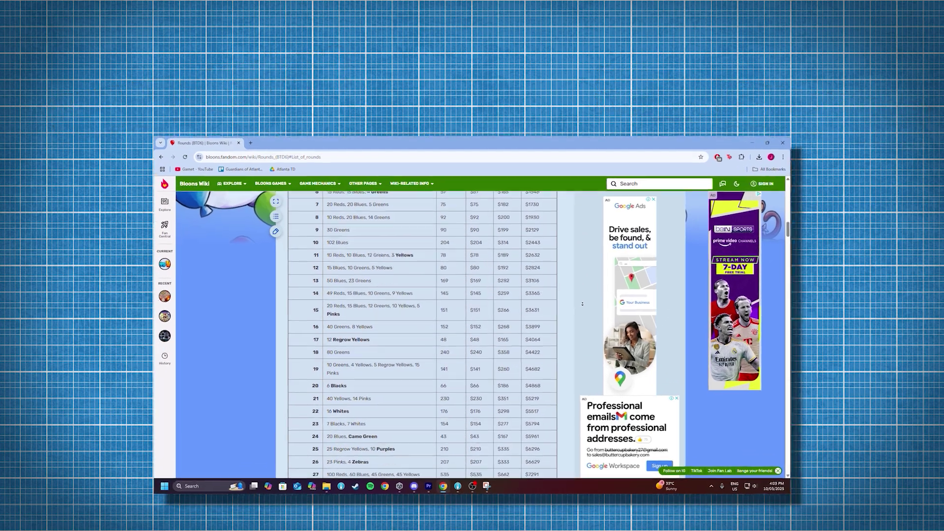
scroll(571, 334, down, 3)
scroll(603, 252, down, 5)
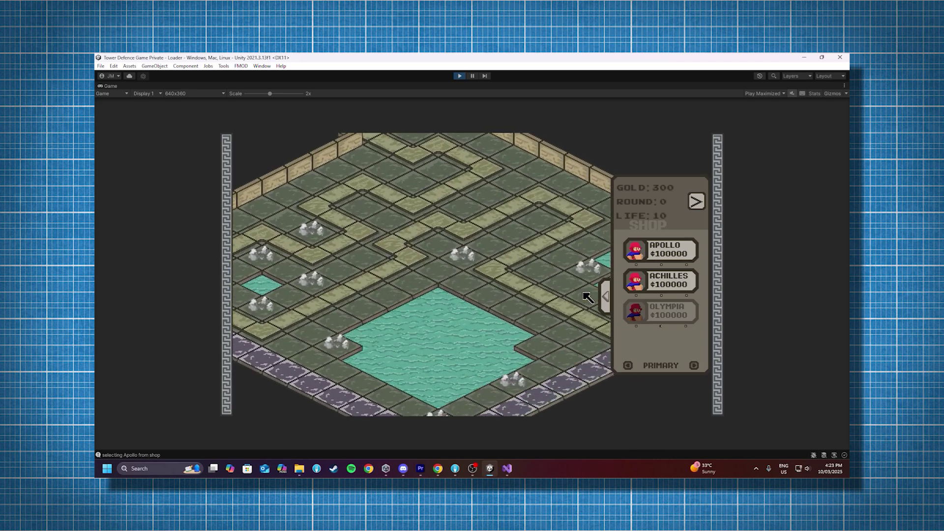
Step: Place Apollo on a tile among the paths above the pool and collapse the shop
click(453, 258)
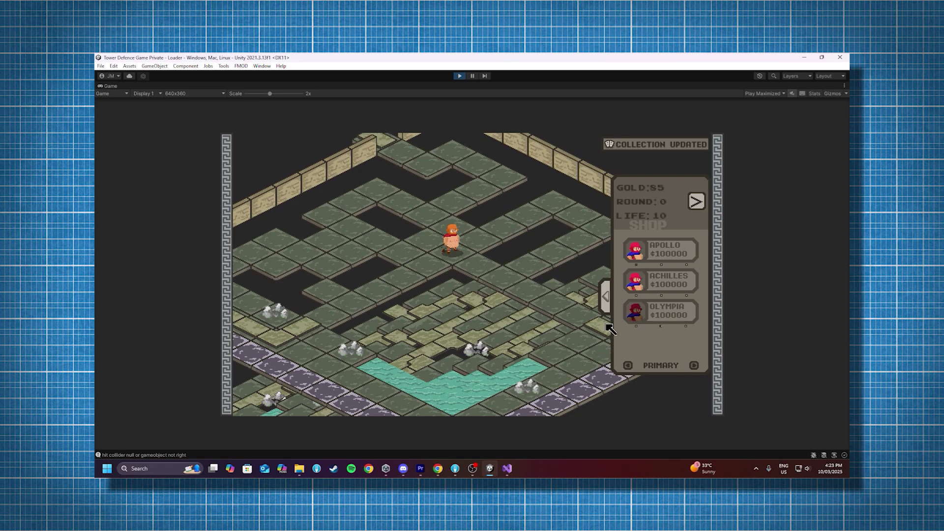
click(607, 307)
drag(471, 377, 525, 407)
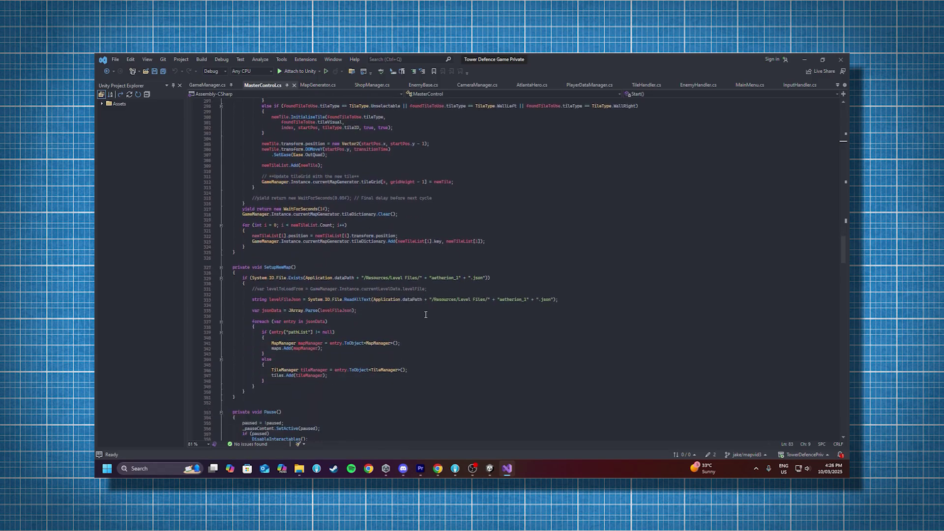
Step: Switch to Visual Studio and highlight the level-file loading block of SetupNewMap in MasterControl.cs
scroll(323, 303, down, 5)
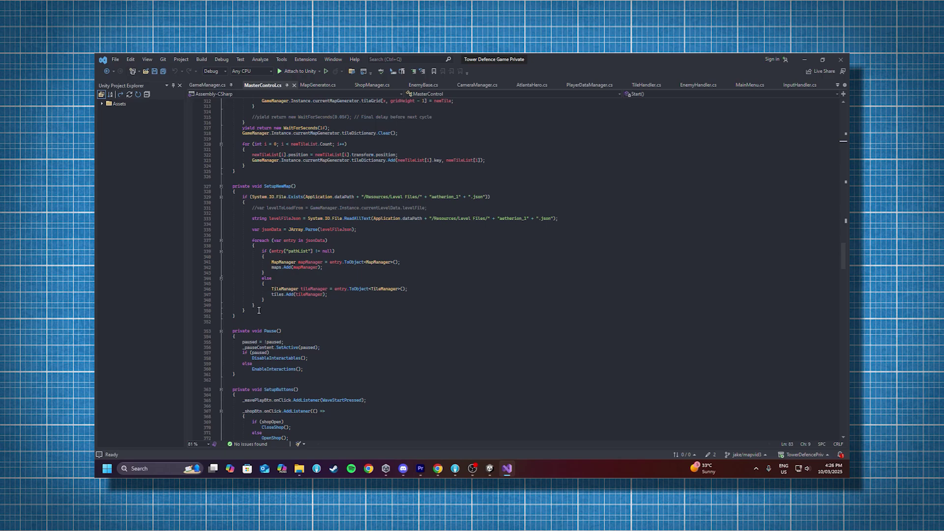
drag(259, 310, 210, 198)
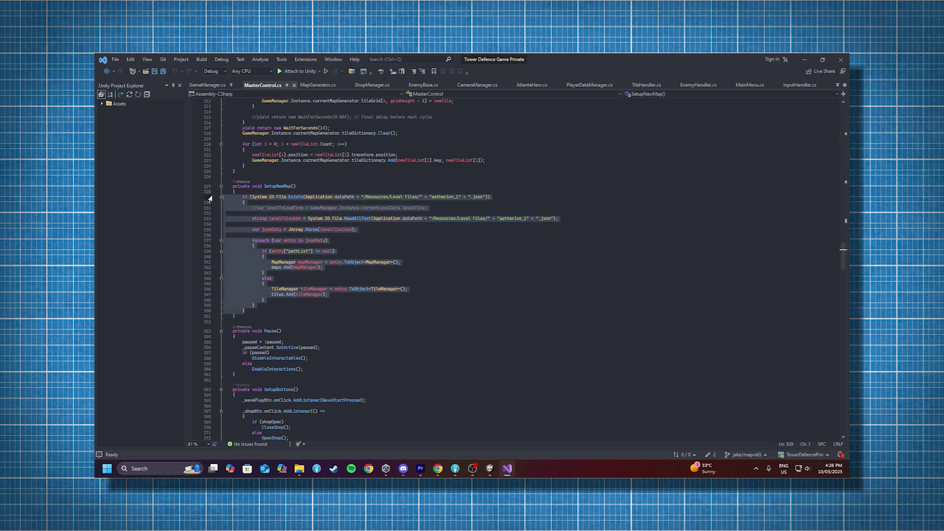
Step: Open MapGenerator.cs and highlight the level-file reading code in the LoadMap method
click(318, 84)
scroll(335, 225, up, 5)
scroll(335, 225, up, 4)
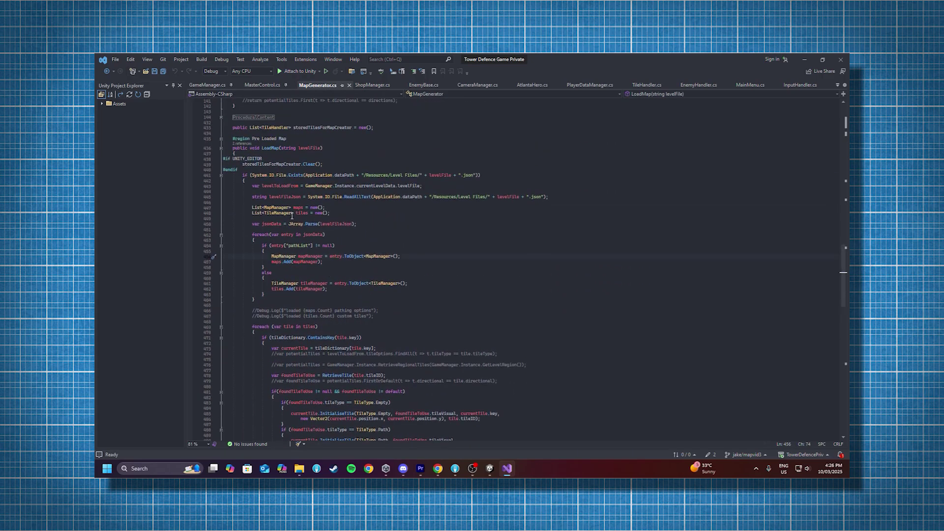
drag(224, 177, 521, 211)
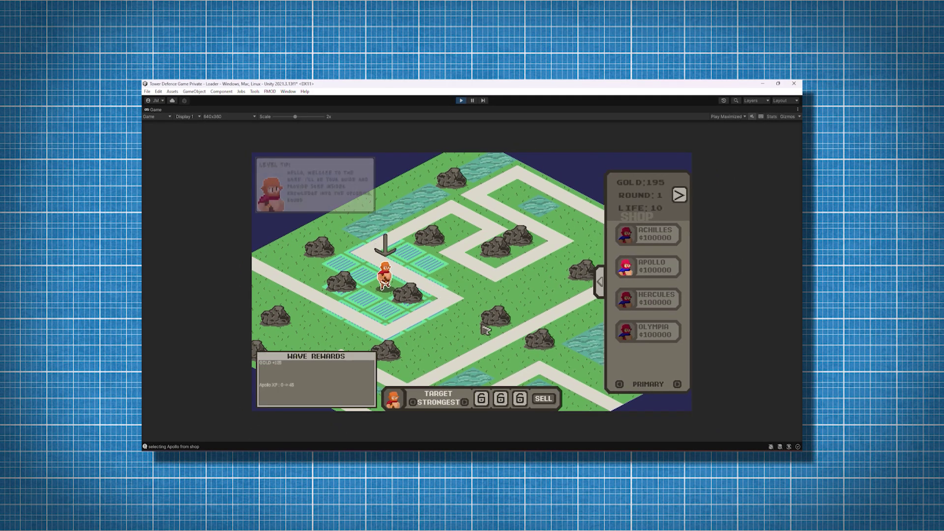
Step: Unlock Apollo's first upgrade path for 40 XP and buy its 115-gold reload time and shot speed upgrade
mouse_move(482, 401)
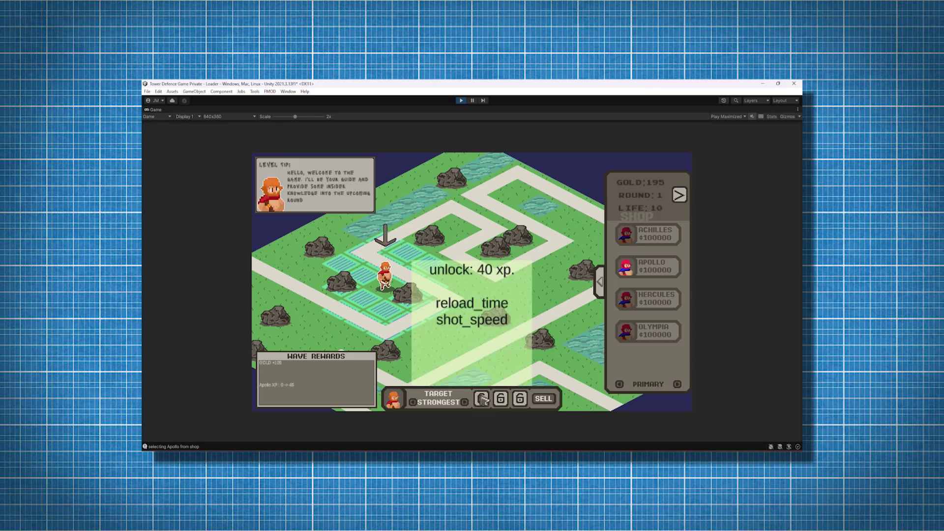
click(482, 401)
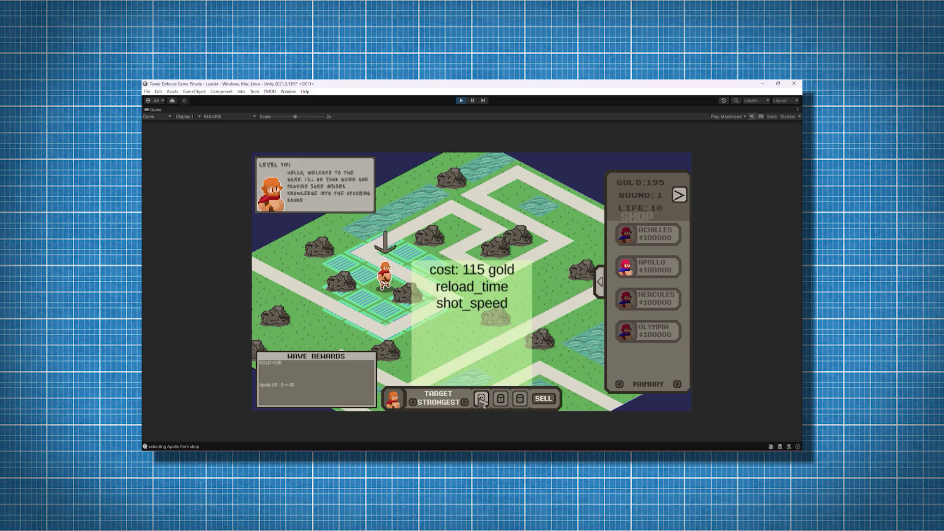
click(482, 401)
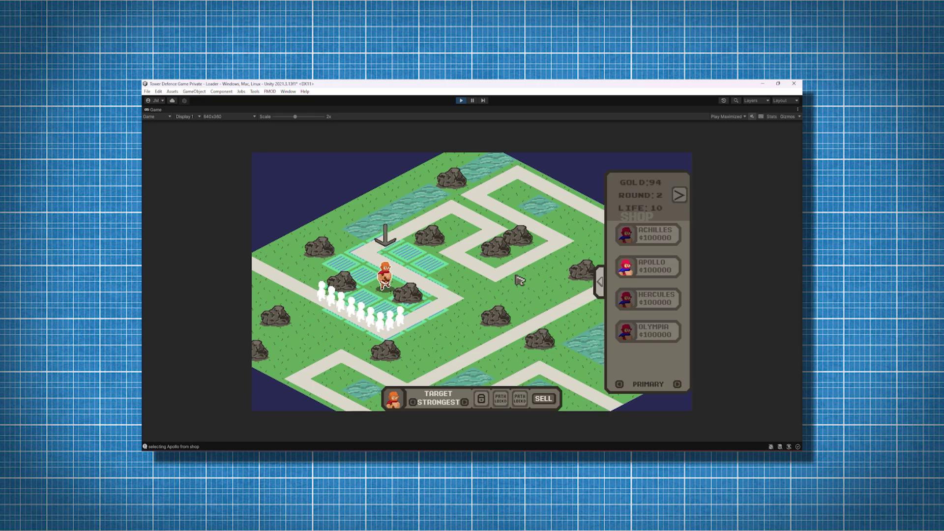
drag(437, 334, 487, 342)
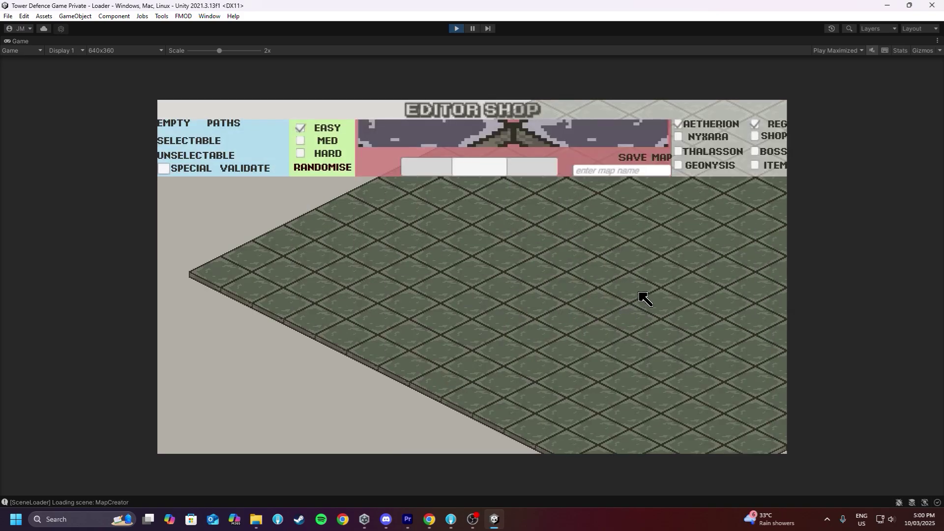
Step: List the path tiles and the empty tiles in the map editor's shop
drag(652, 248, 331, 286)
click(215, 125)
click(163, 121)
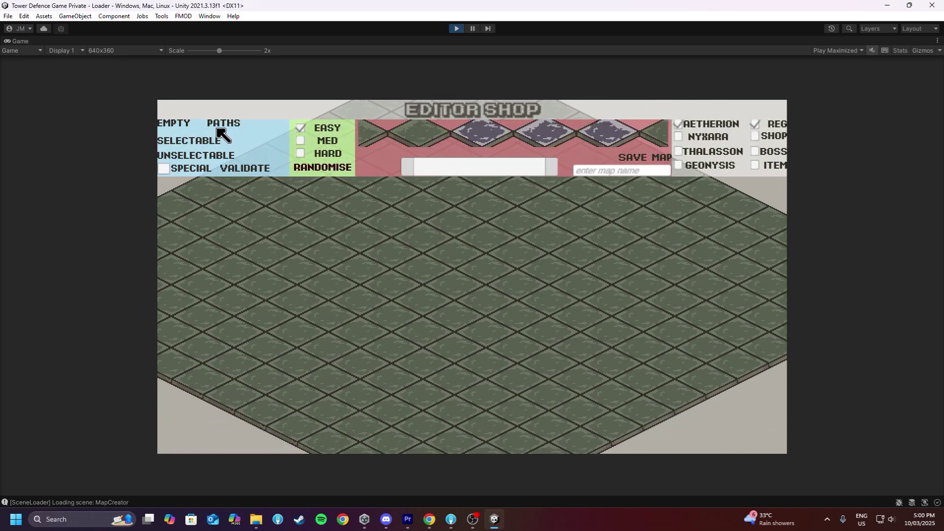
Step: List the path tiles in the editor shop and generate a random map at easy difficulty
click(228, 122)
drag(405, 237, 548, 252)
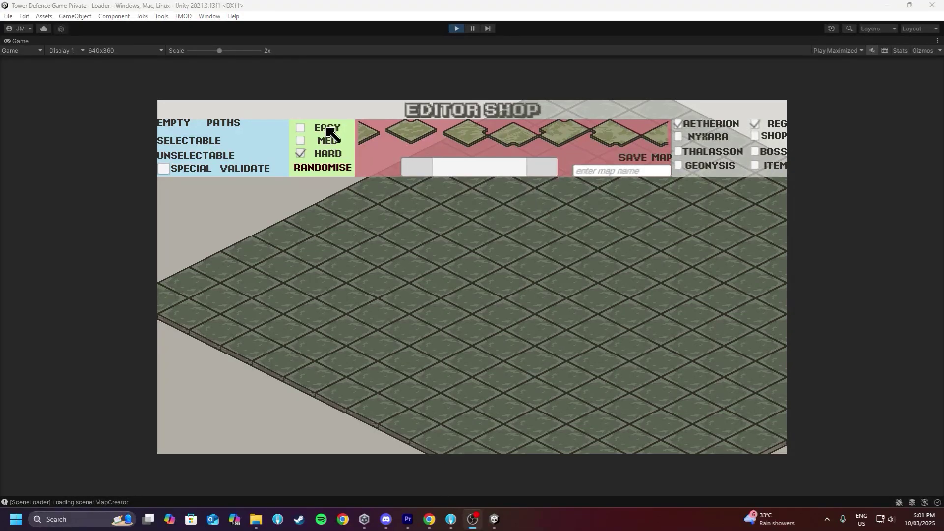
key(alt+Tab)
click(332, 169)
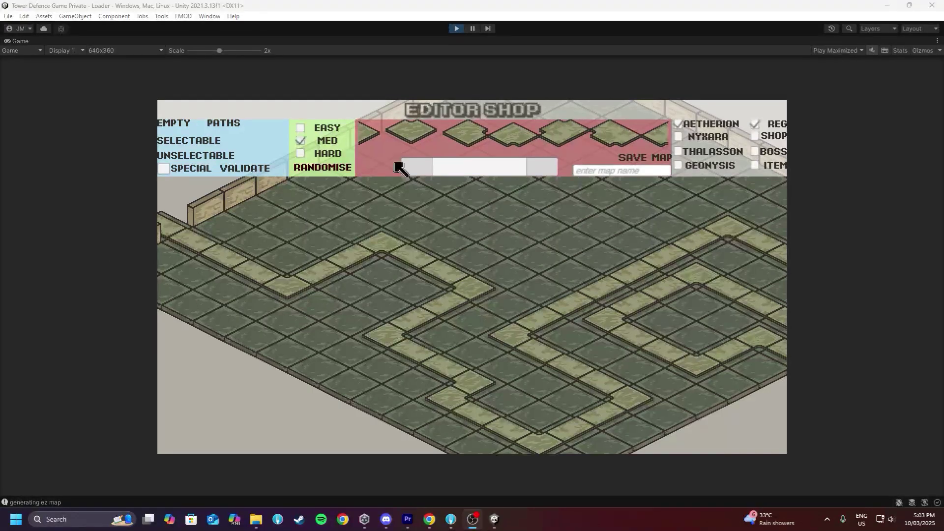
Step: Generate two random maps in succession at medium difficulty
click(339, 170)
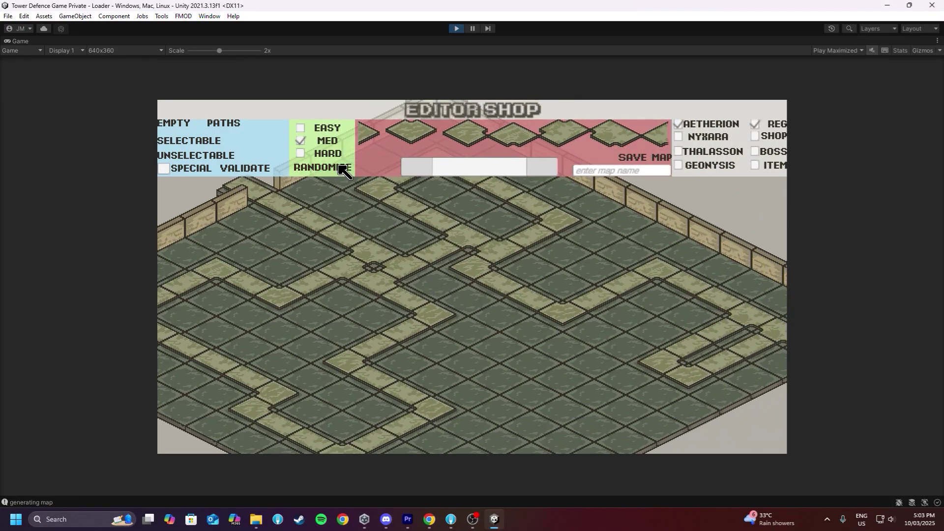
click(343, 170)
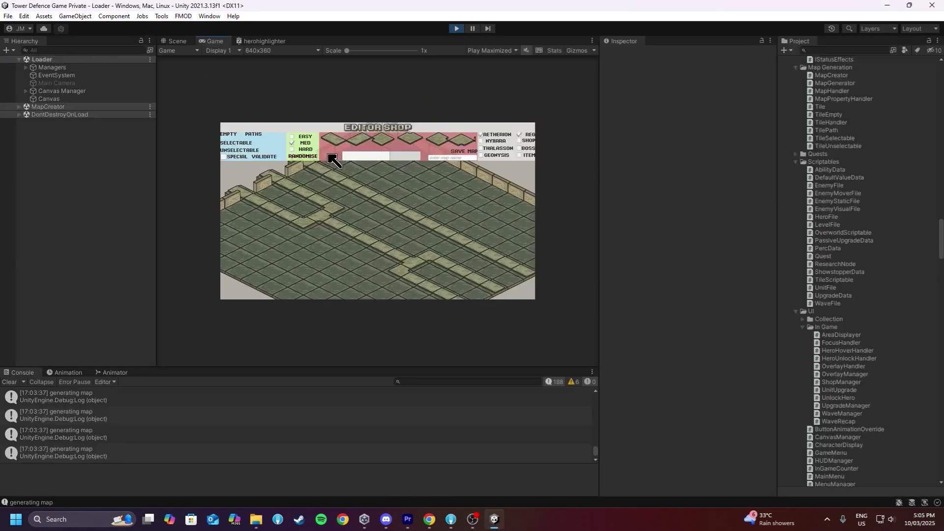
Step: Validate the generated map's tiles and select the Path Testing object under Managers
click(268, 157)
click(26, 67)
click(62, 114)
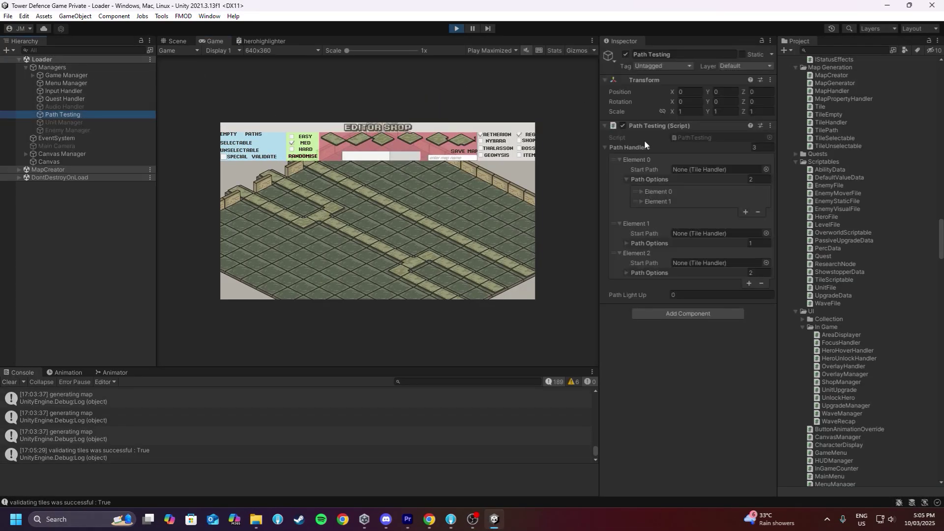
Step: Run the Path Testing script's path highlighting and examine the highlighted routes in the maximised Game view
right_click(658, 126)
click(716, 291)
drag(485, 217, 488, 203)
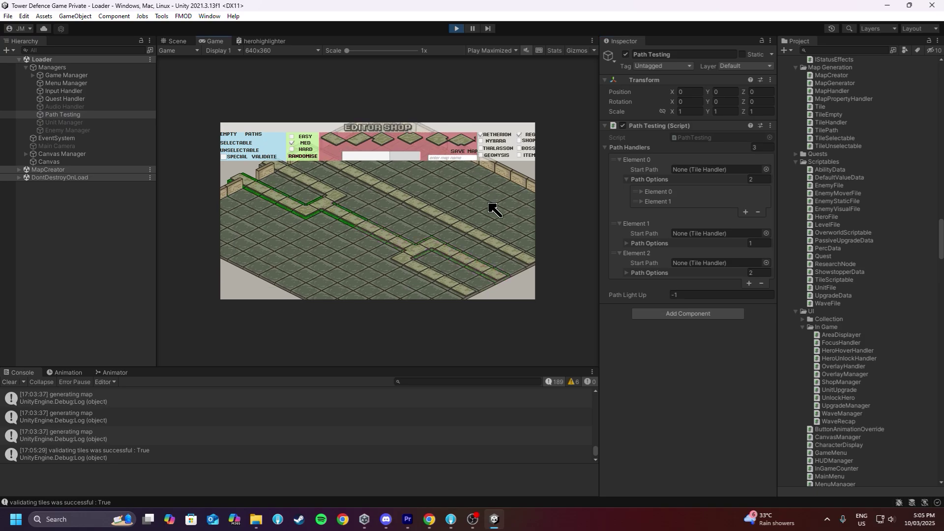
double_click(209, 42)
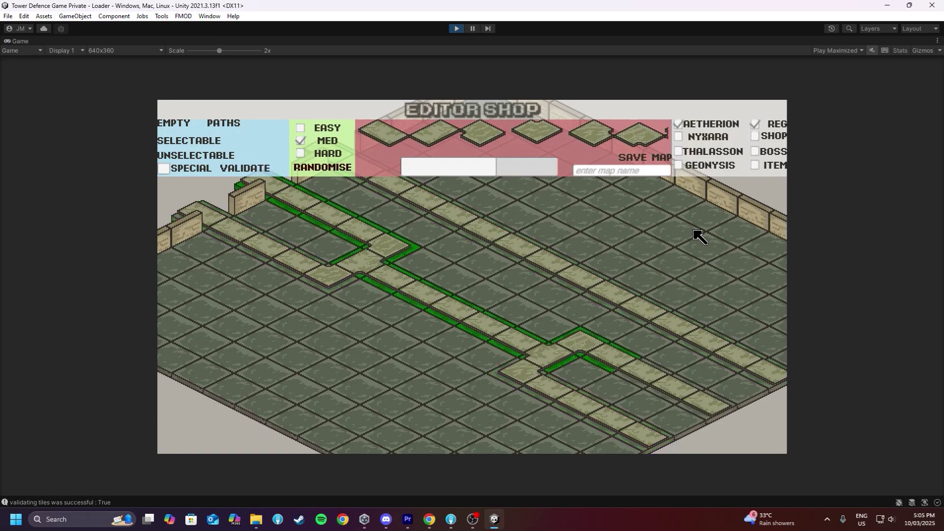
drag(694, 232, 685, 237)
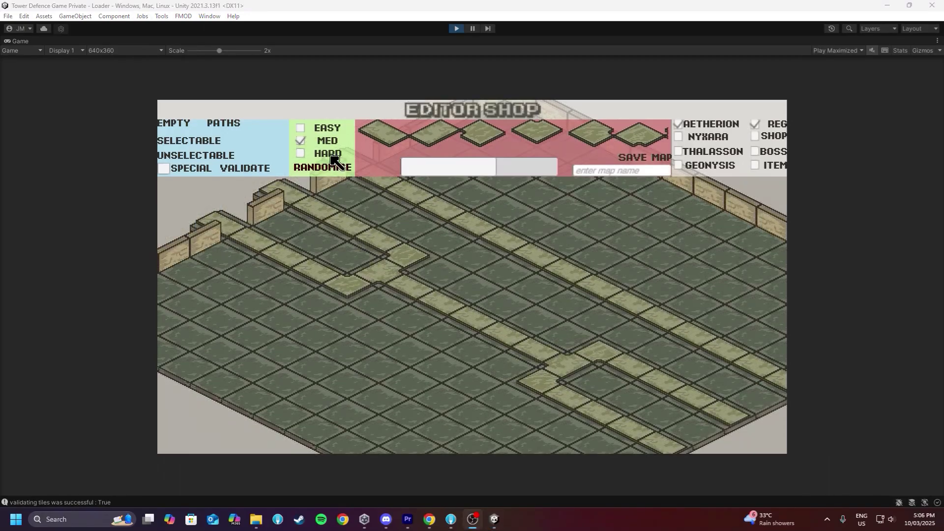
Step: Switch the map difficulty to easy and generate two random maps, checking their path layout
click(333, 128)
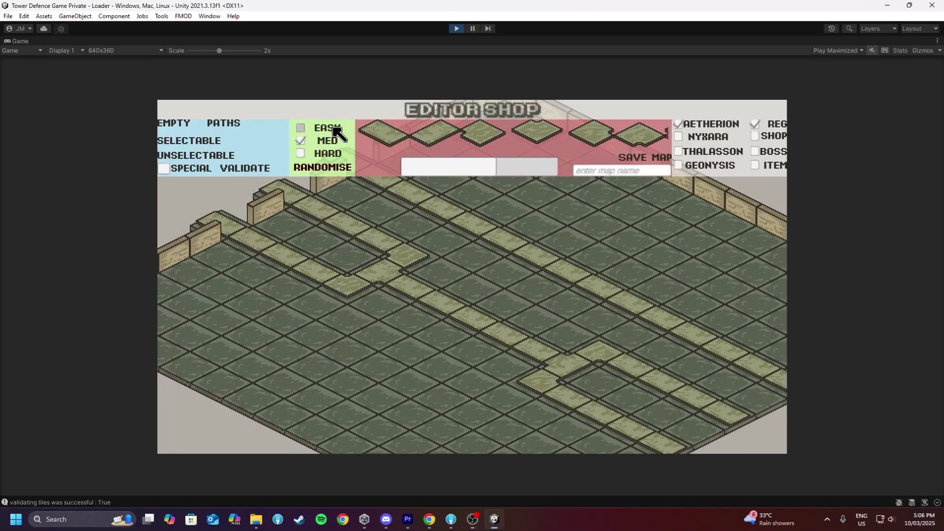
click(336, 170)
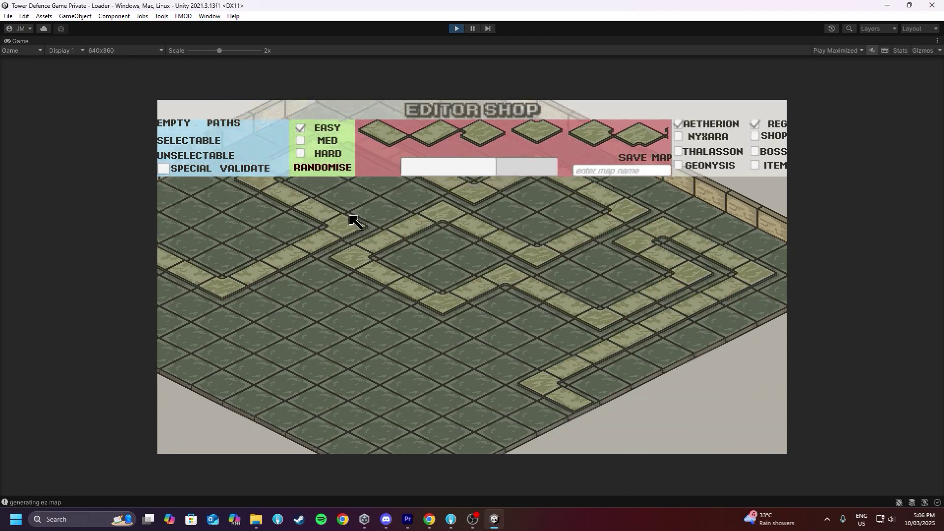
click(335, 170)
drag(467, 227, 444, 187)
Step: Switch the map difficulty to medium and generate several random maps with branching paths
click(329, 144)
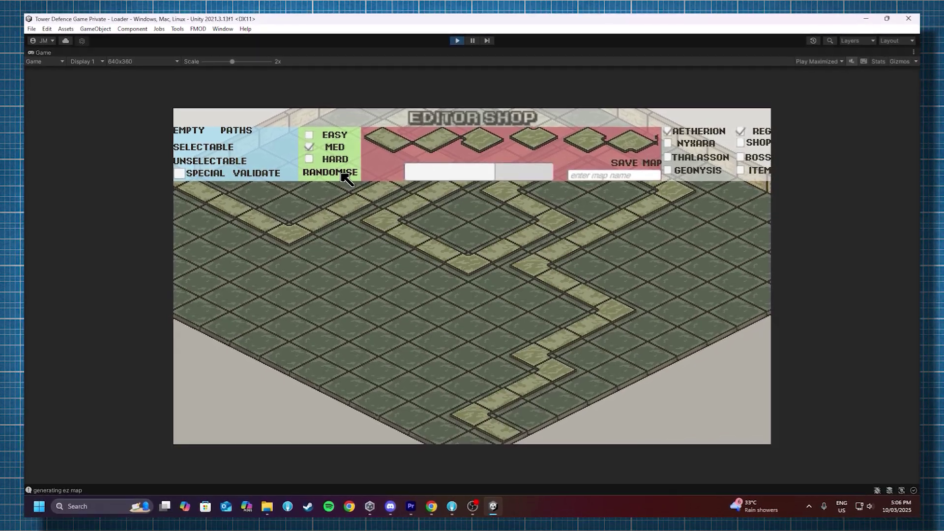
click(343, 174)
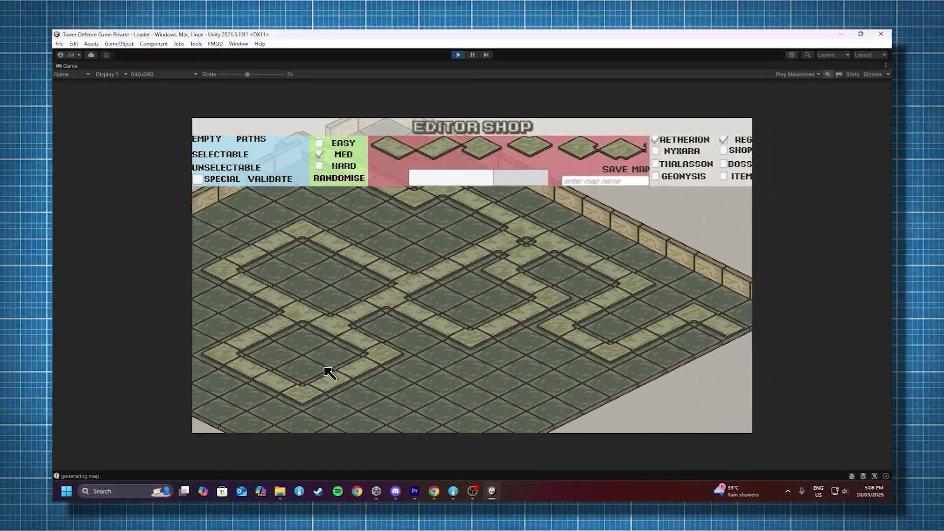
click(344, 179)
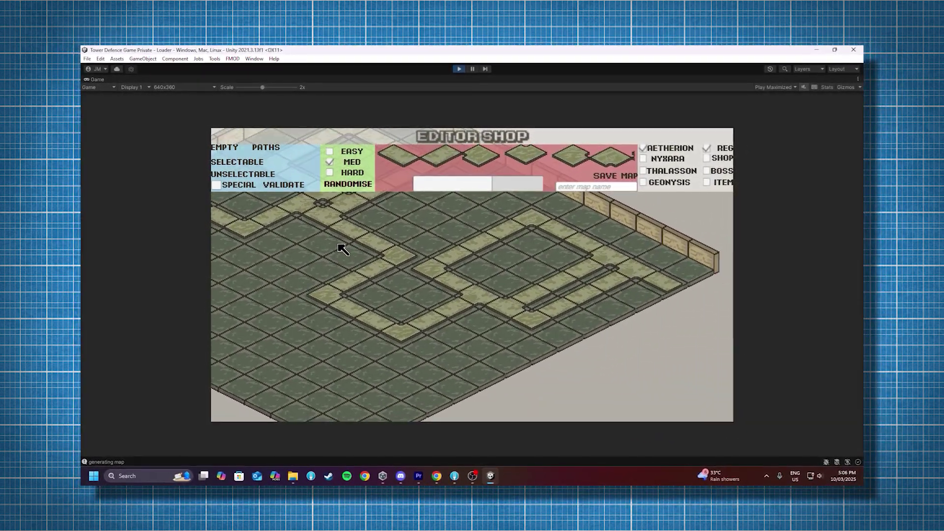
click(358, 185)
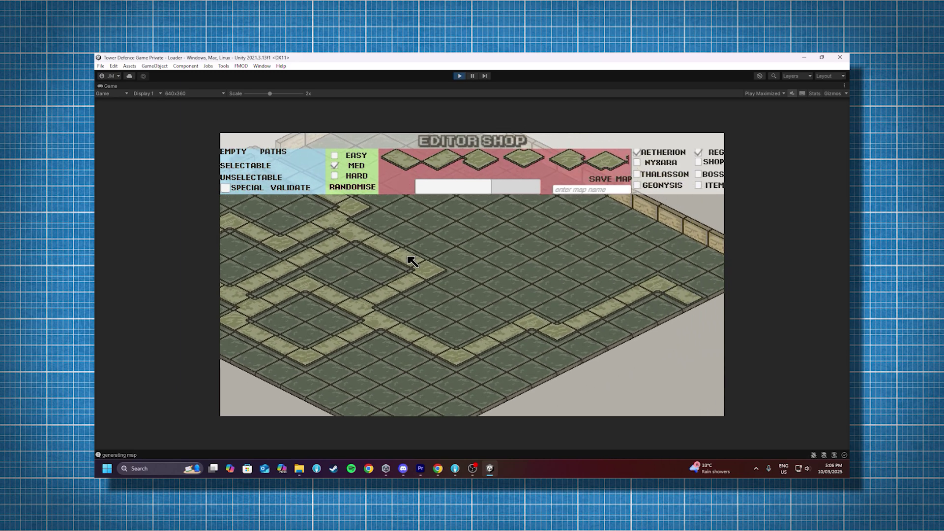
click(360, 190)
drag(455, 253, 424, 271)
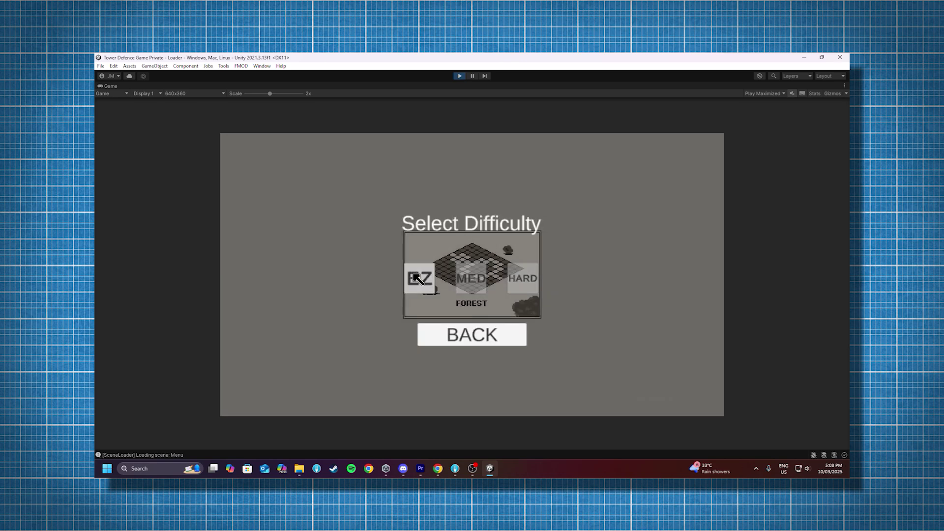
Step: Start a Forest game on EZ difficulty and replace its loaded map with a randomly generated one
click(425, 278)
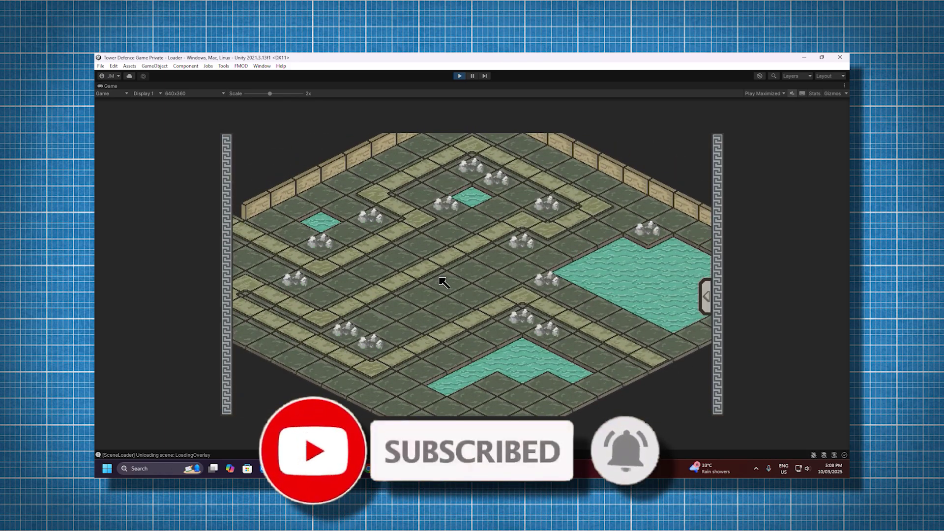
key(Tab)
key(Tab)
key(d)
key(s)
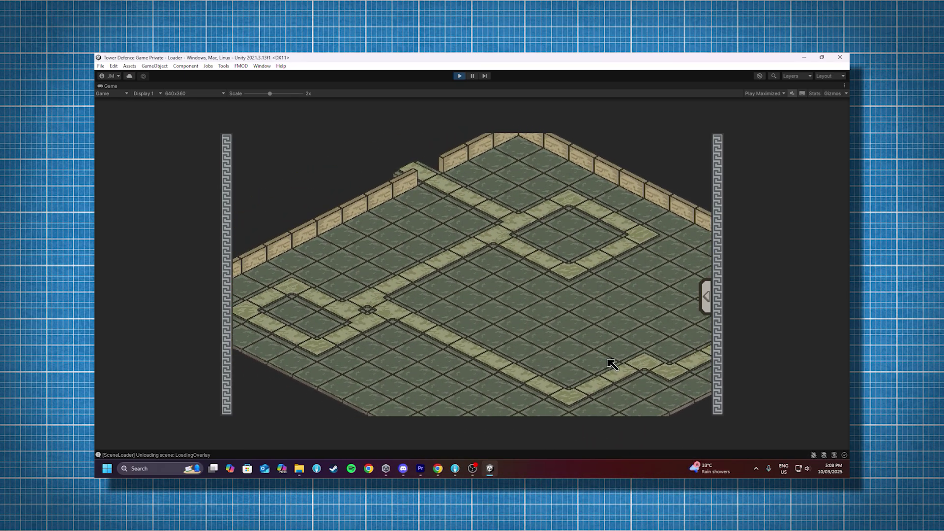
Step: Place Apollo from the shop on the empty tile just below the upper path junction, and close the shop
click(708, 297)
click(678, 253)
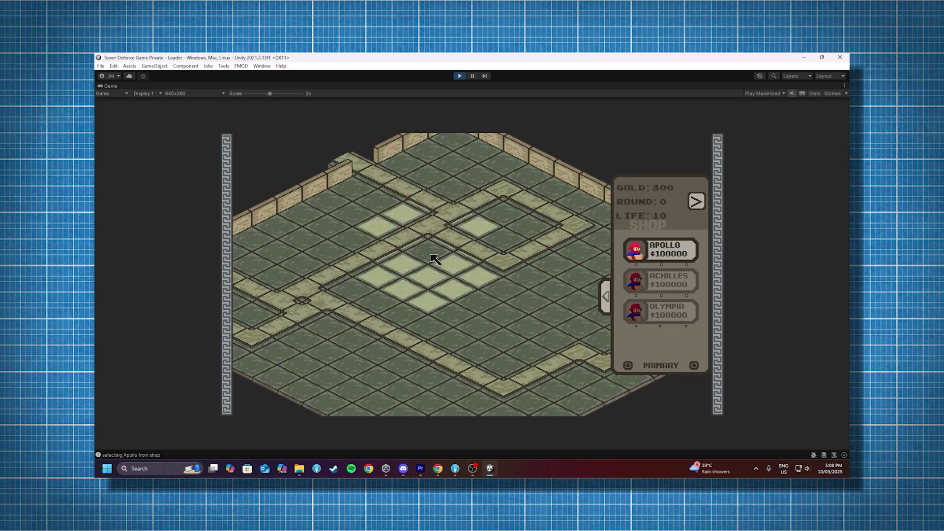
click(430, 250)
click(606, 298)
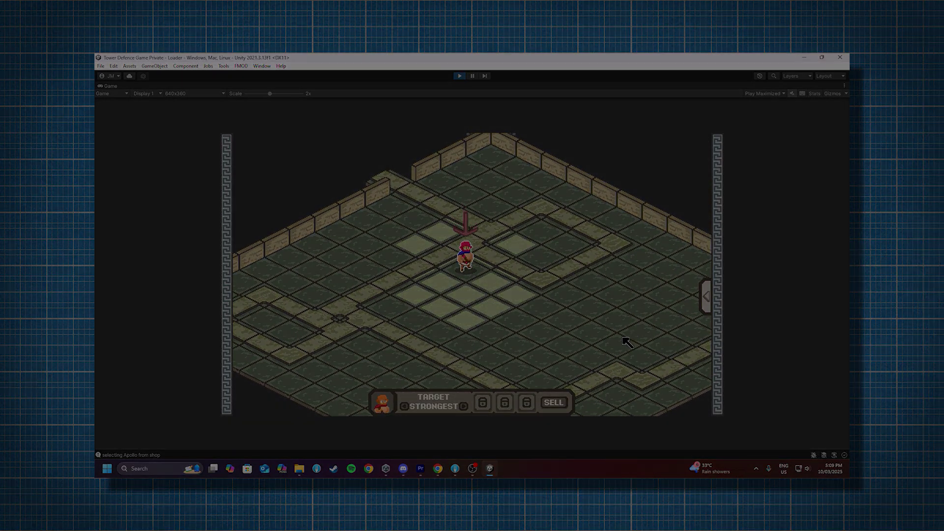